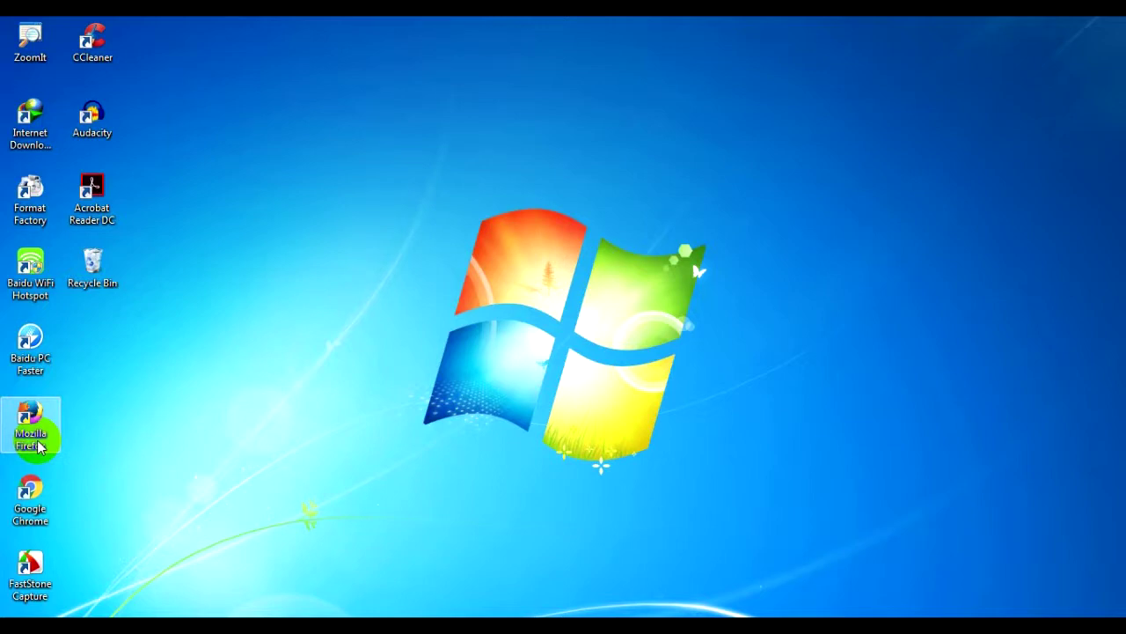
Launch Google Chrome from its desktop shortcut
{"action": "left_click", "coordinate": [39, 493]}
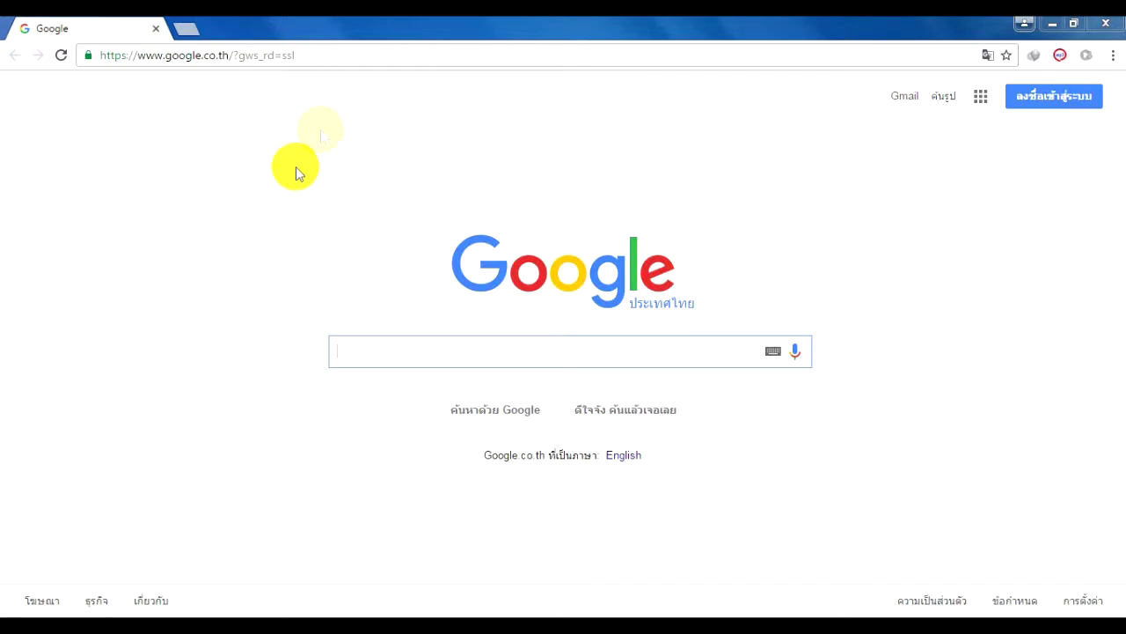
From the google.co.th homepage, go to the Google Accounts sign-in page
{"action": "left_click", "coordinate": [324, 56]}
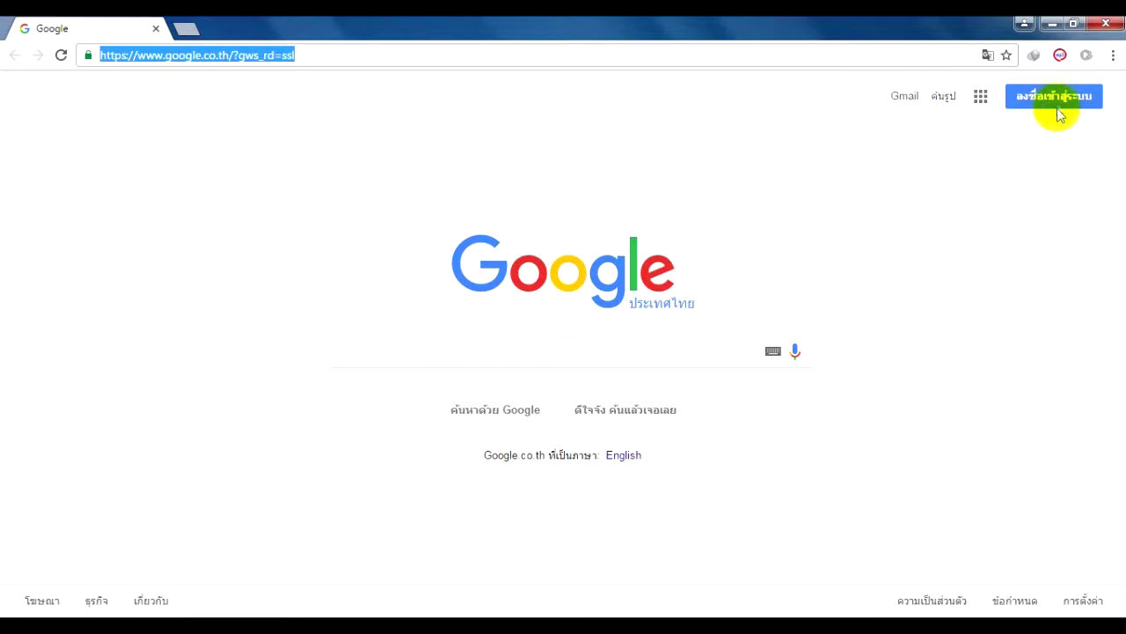
{"action": "left_click", "coordinate": [1057, 102]}
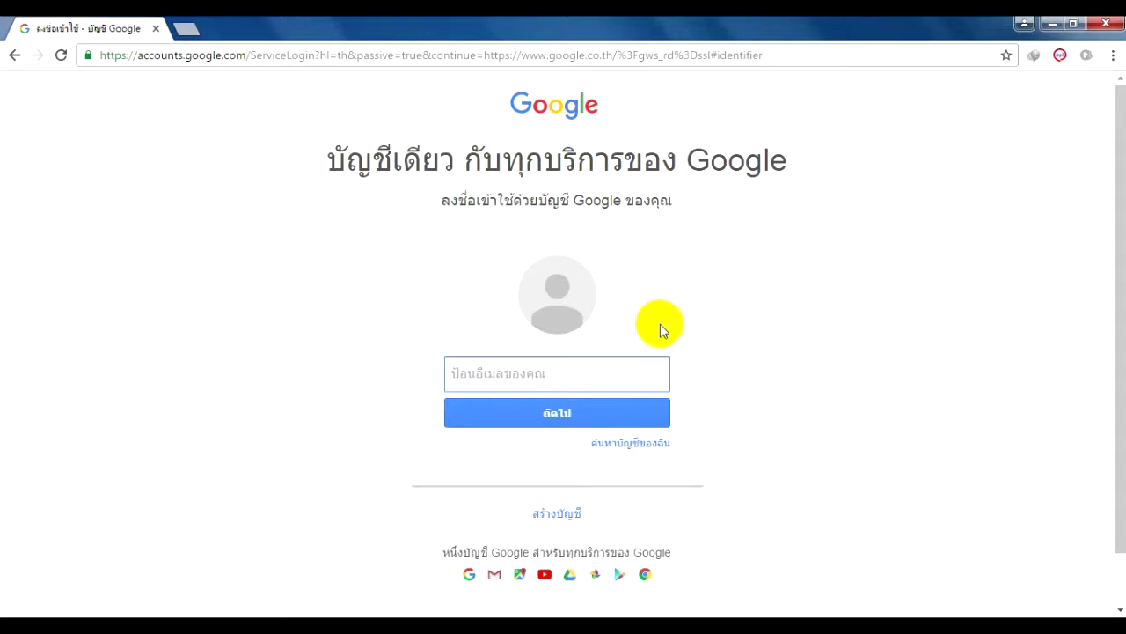
Open the Thai 'create your Google account' sign-up form from the sign-in page
{"action": "left_click", "coordinate": [554, 517]}
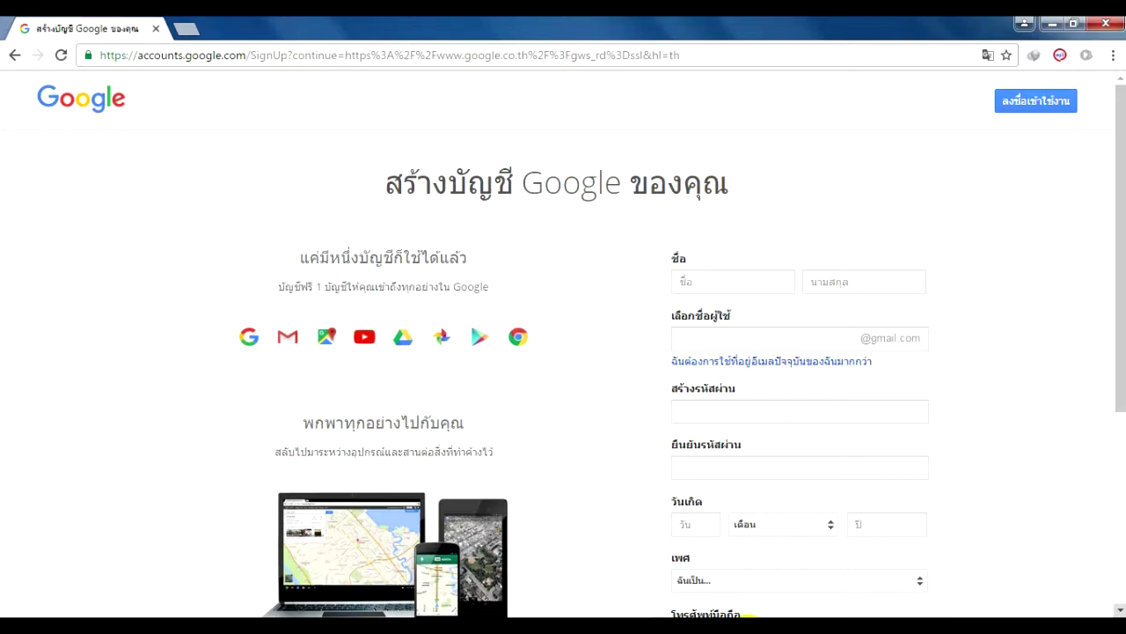
Enter the account holder's first and last name and the chosen Gmail username
{"action": "left_click", "coordinate": [716, 285]}
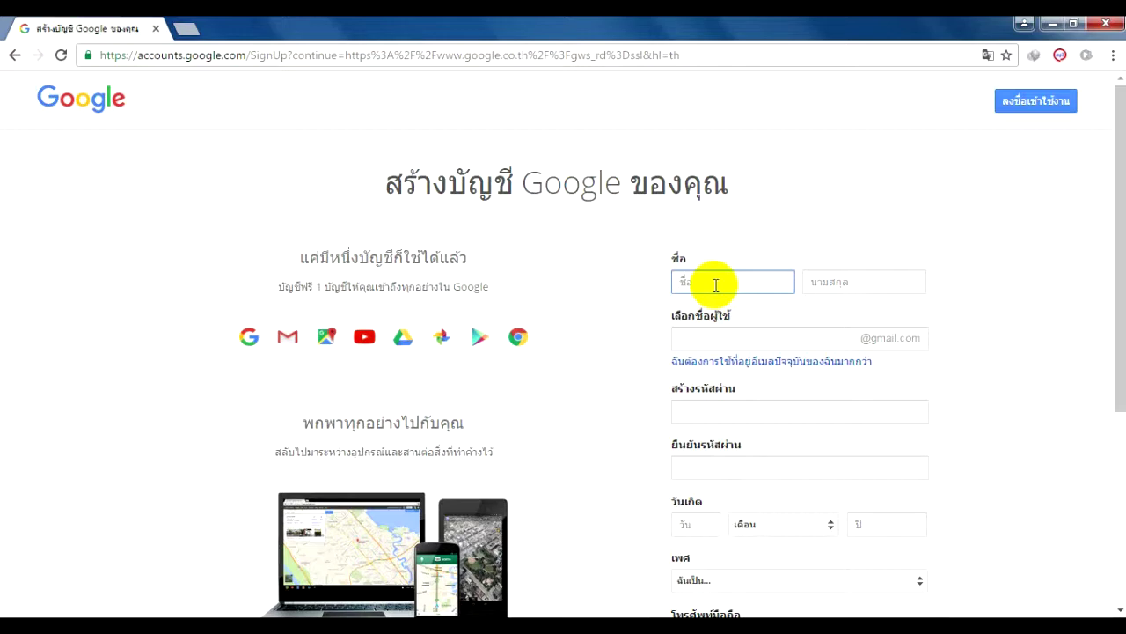
{"action": "key", "text": "Tab"}
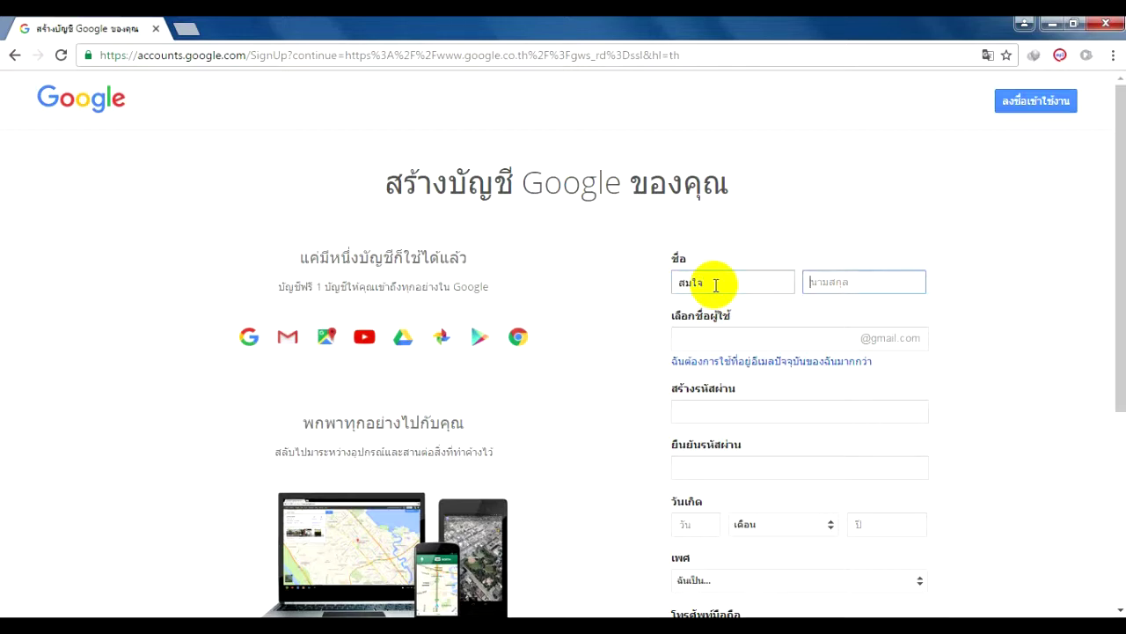
{"action": "key", "text": "Tab"}
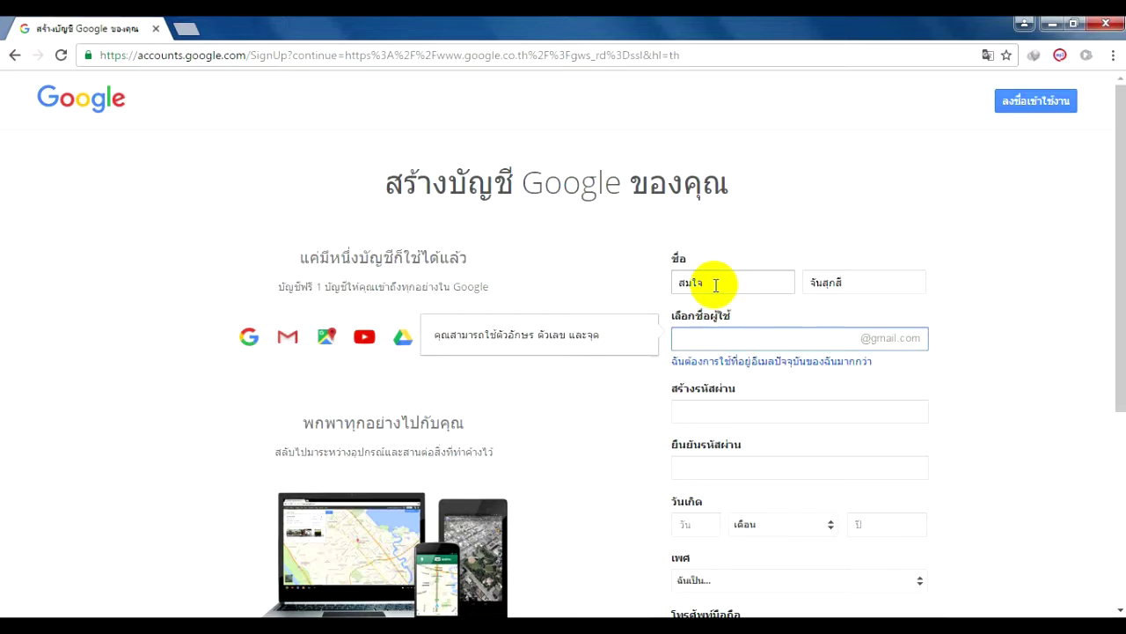
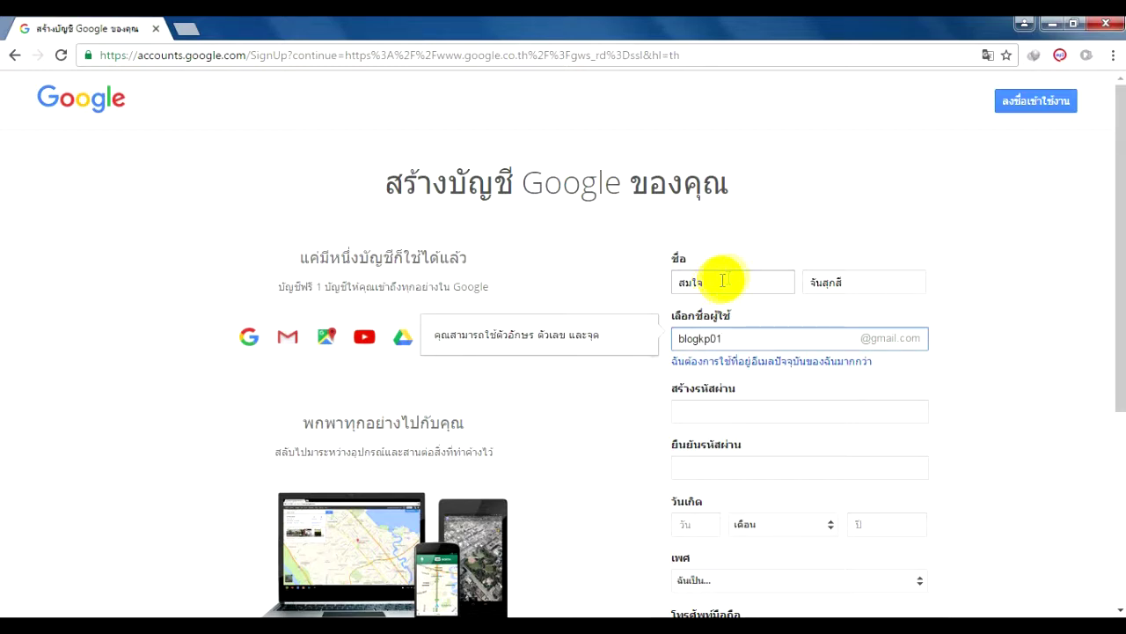
Type the new account password and confirm it in the second field
{"action": "left_click", "coordinate": [736, 412]}
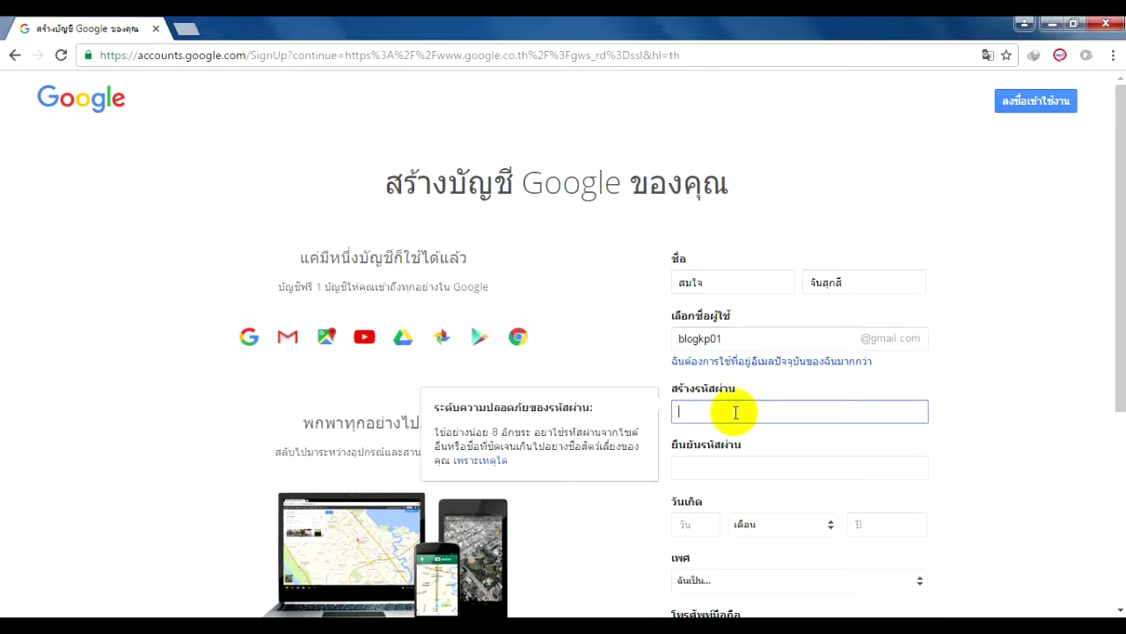
{"action": "left_click", "coordinate": [738, 337]}
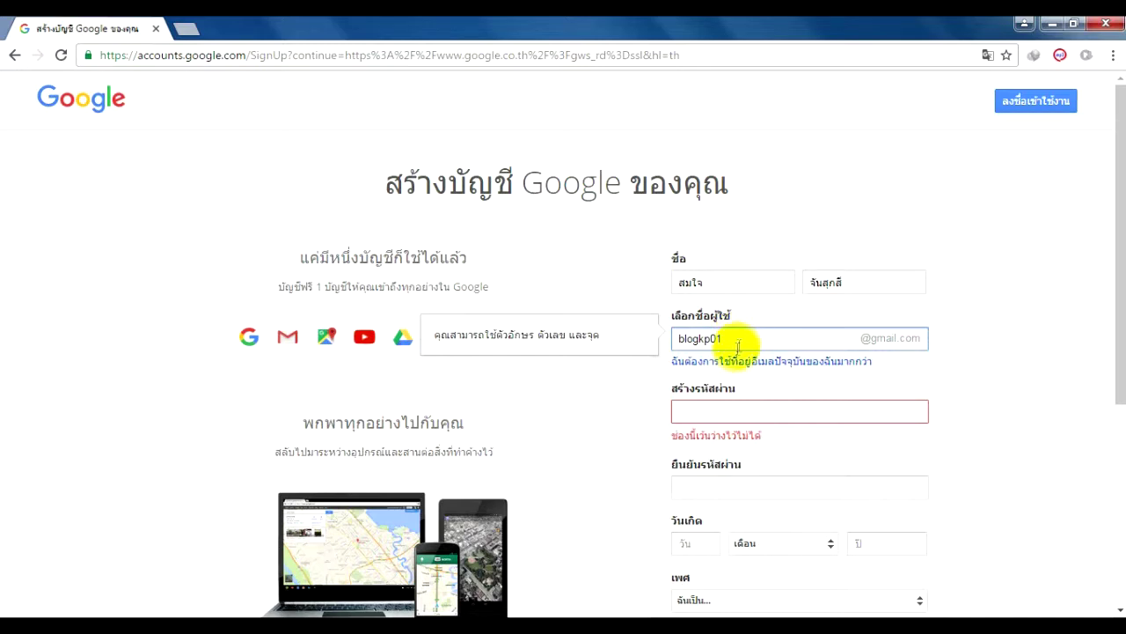
{"action": "left_click", "coordinate": [727, 409]}
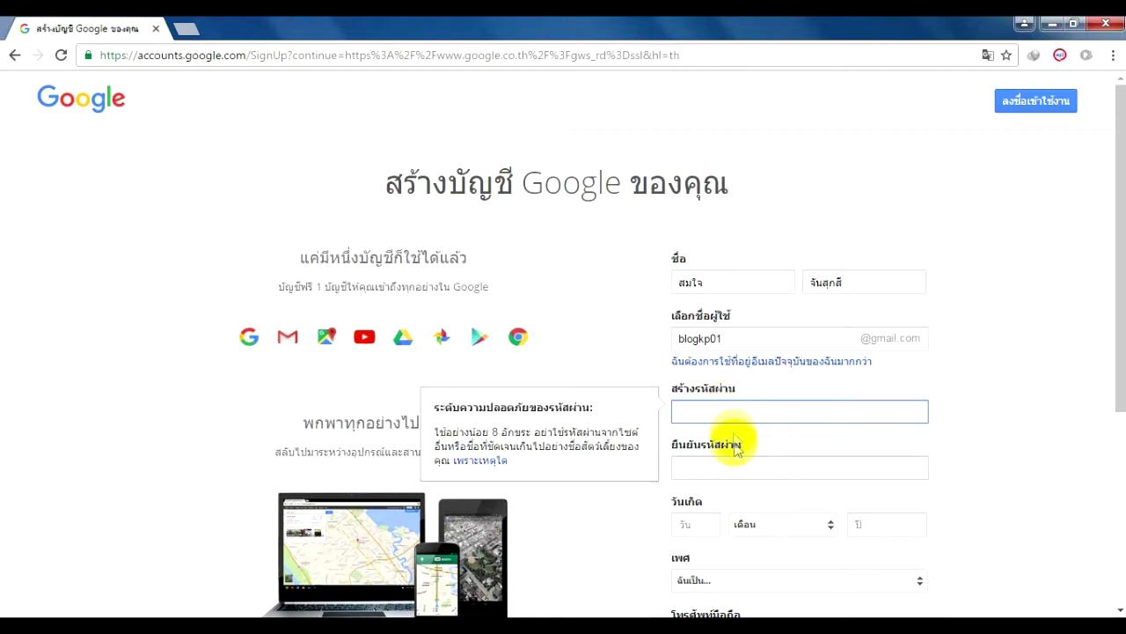
{"action": "left_click", "coordinate": [719, 417]}
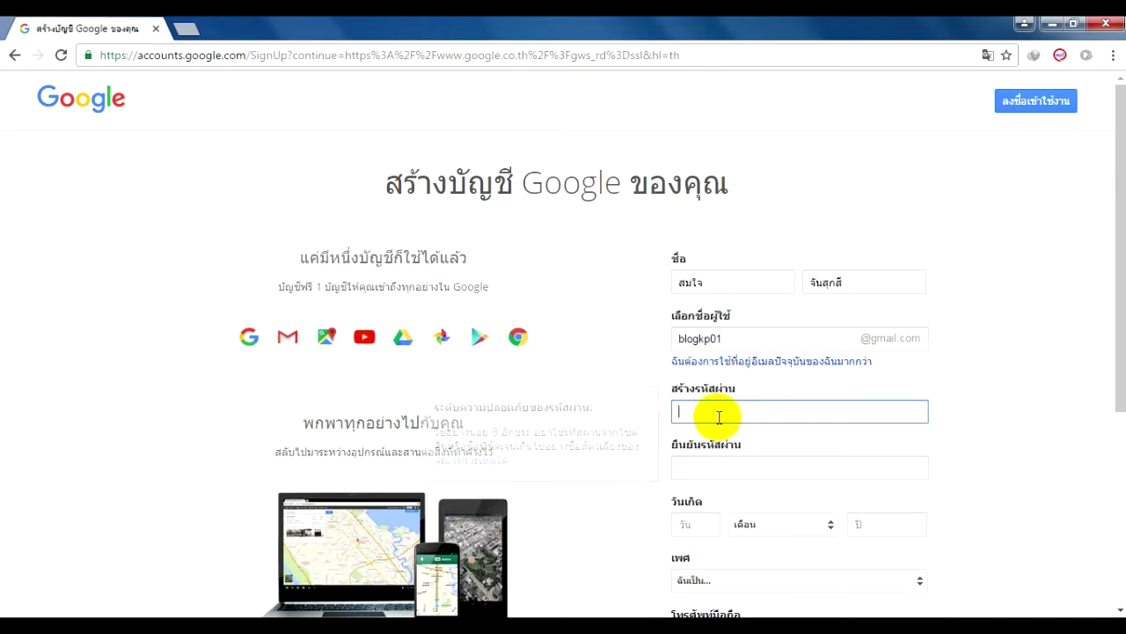
{"action": "type", "text": "*********"}
{"action": "key", "text": "Tab"}
{"action": "type", "text": "**********"}
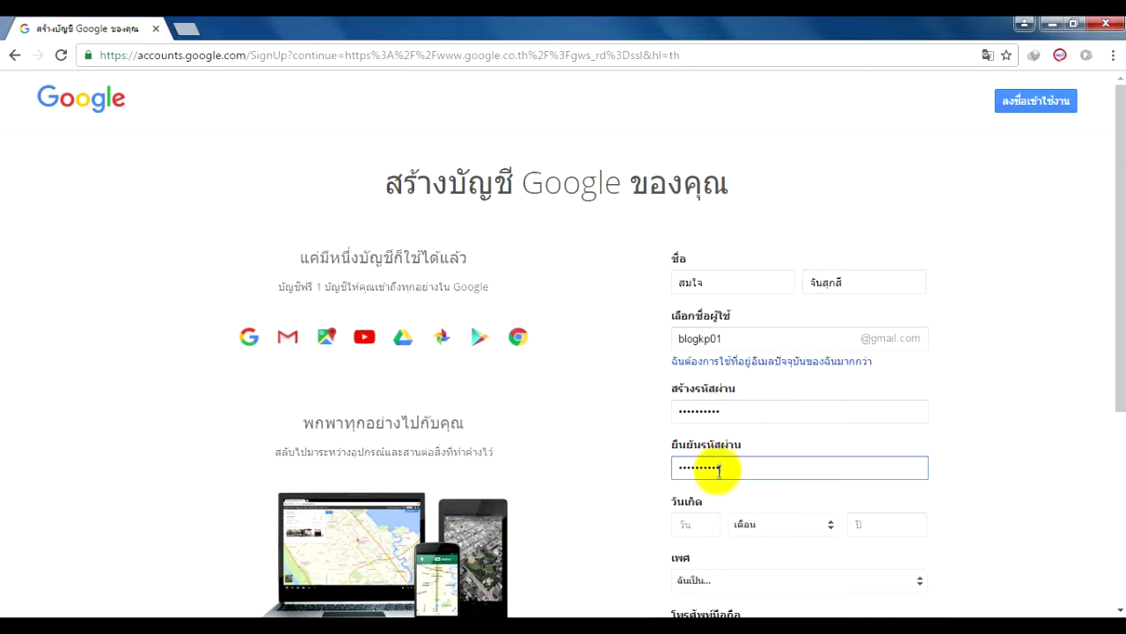
{"action": "left_click", "coordinate": [703, 523]}
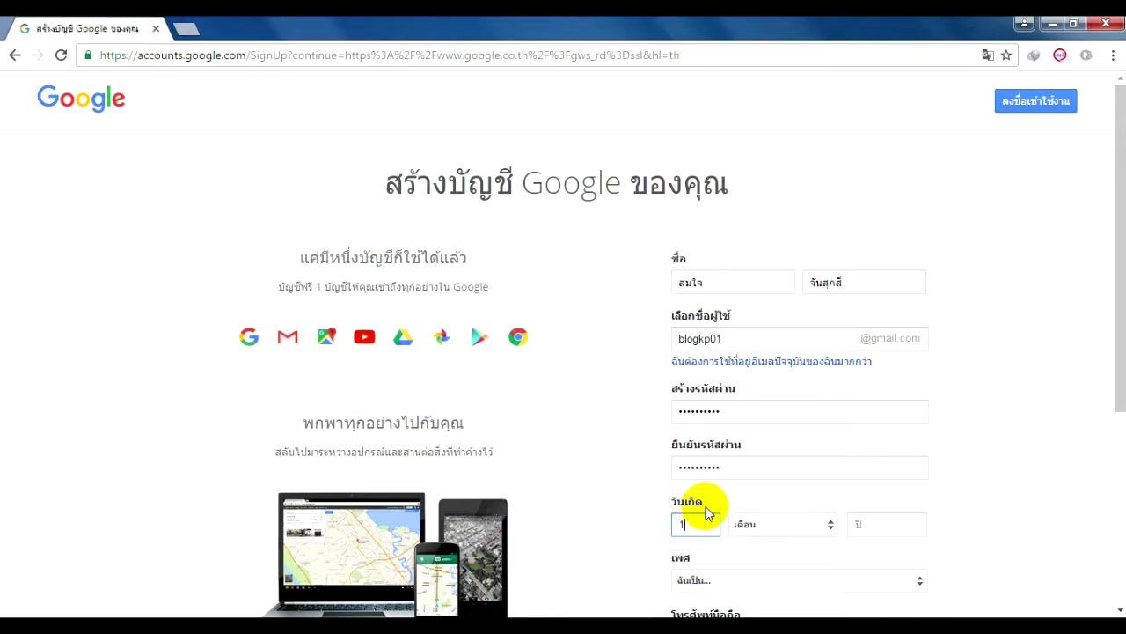
{"action": "left_click", "coordinate": [825, 526]}
{"action": "left_click", "coordinate": [810, 499]}
{"action": "left_click", "coordinate": [875, 526]}
{"action": "type", "text": "197"}
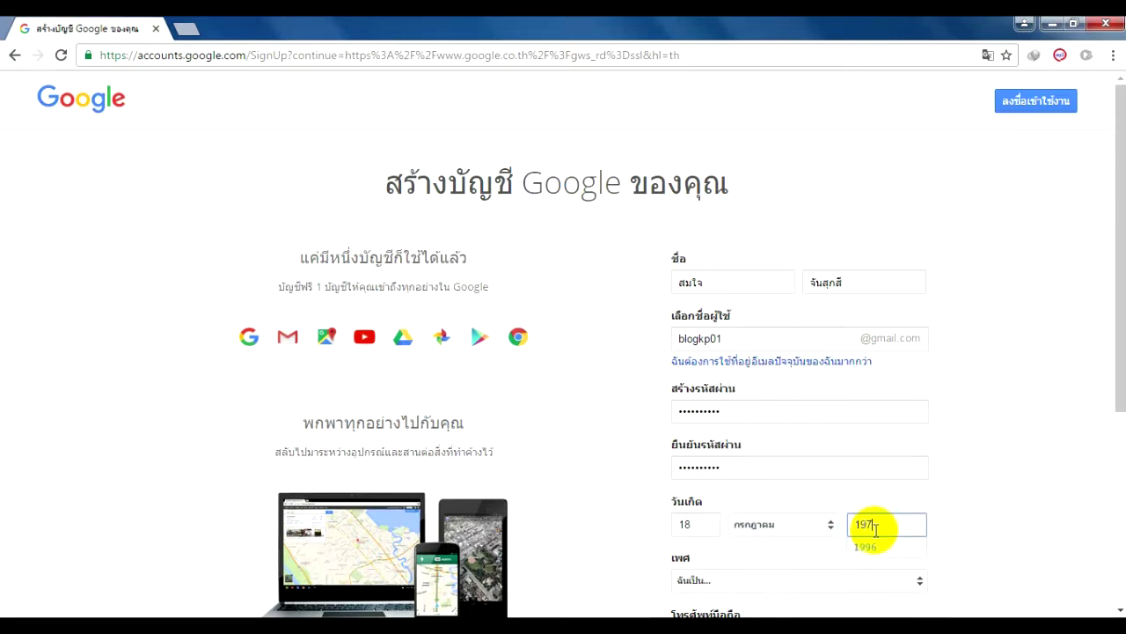
{"action": "type", "text": "8"}
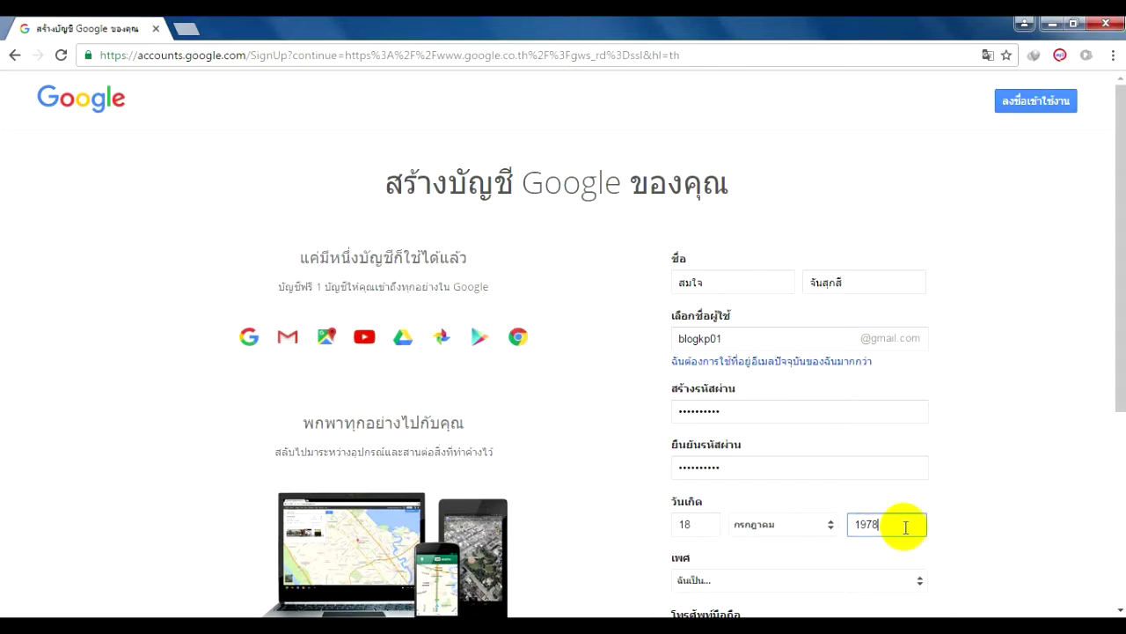
{"action": "scroll", "coordinate": [923, 528], "scroll_direction": "down", "scroll_amount": 2}
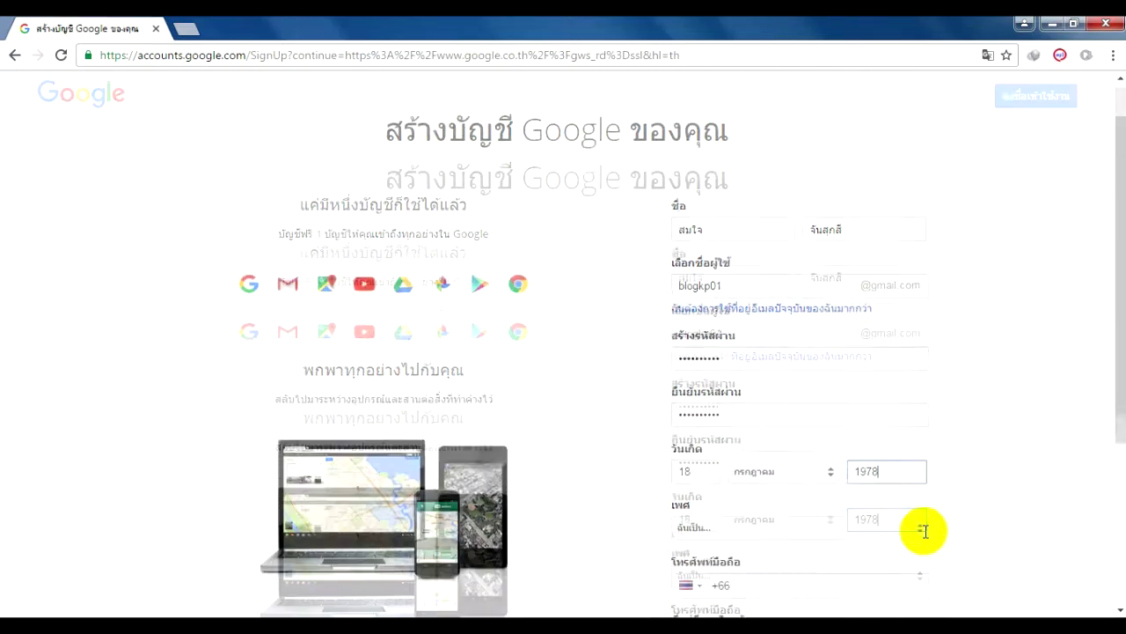
Choose ชาย (male) in the gender dropdown
{"action": "left_click", "coordinate": [916, 415]}
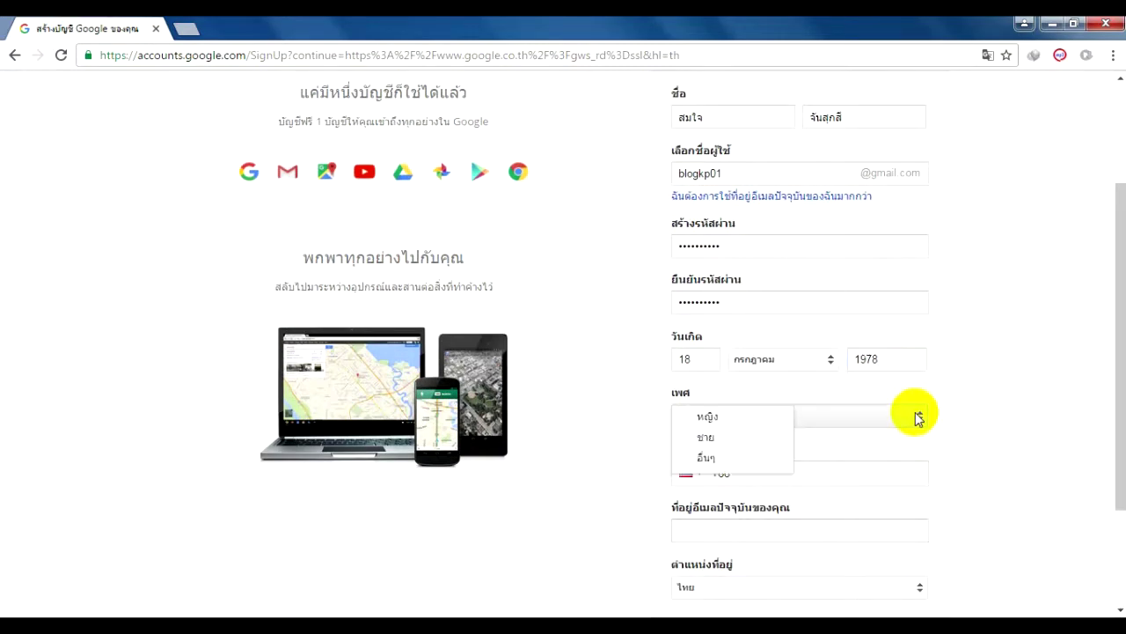
{"action": "left_click", "coordinate": [706, 440]}
{"action": "left_click", "coordinate": [749, 473]}
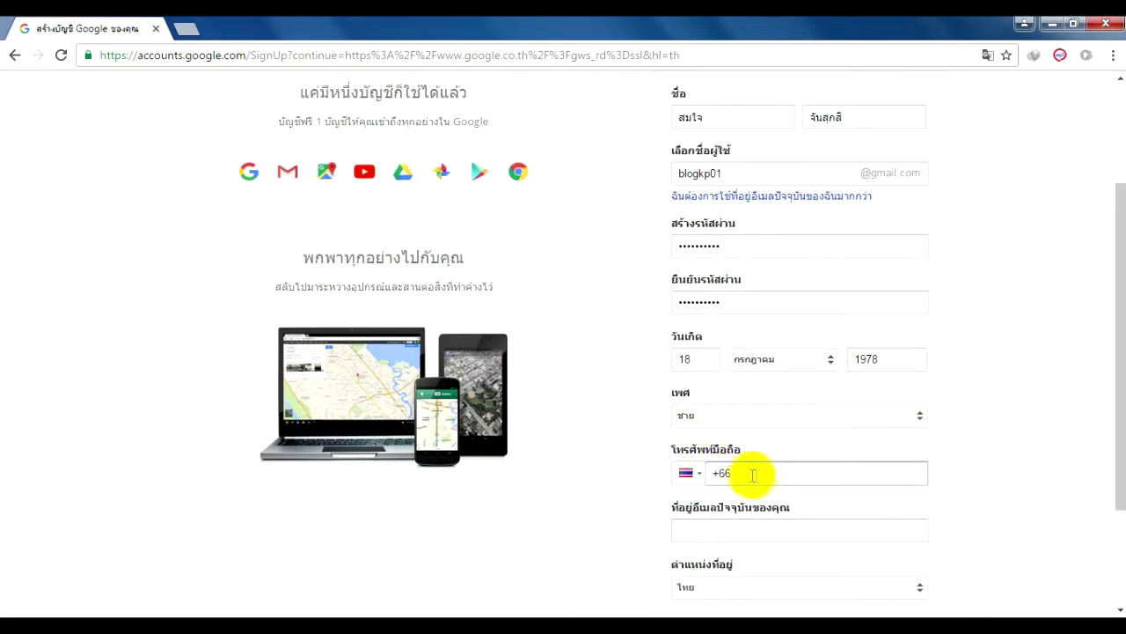
{"action": "scroll", "coordinate": [759, 476], "scroll_direction": "down", "scroll_amount": 1}
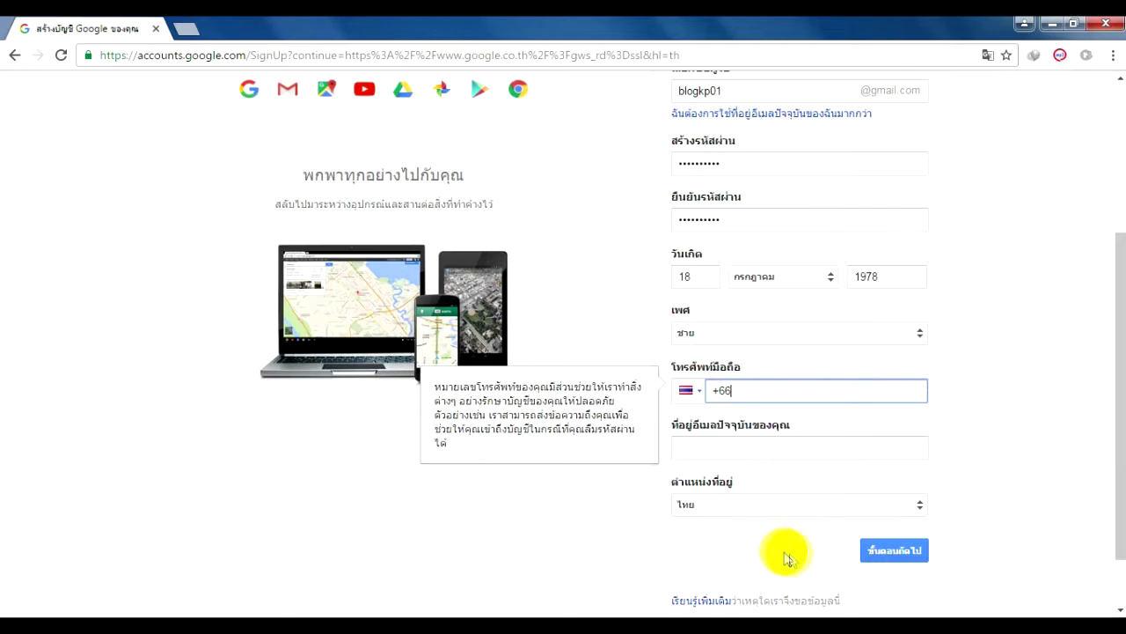
Submit the form, scroll through Privacy and Terms, and accept with ฉันยอมรับ
{"action": "left_click", "coordinate": [876, 560]}
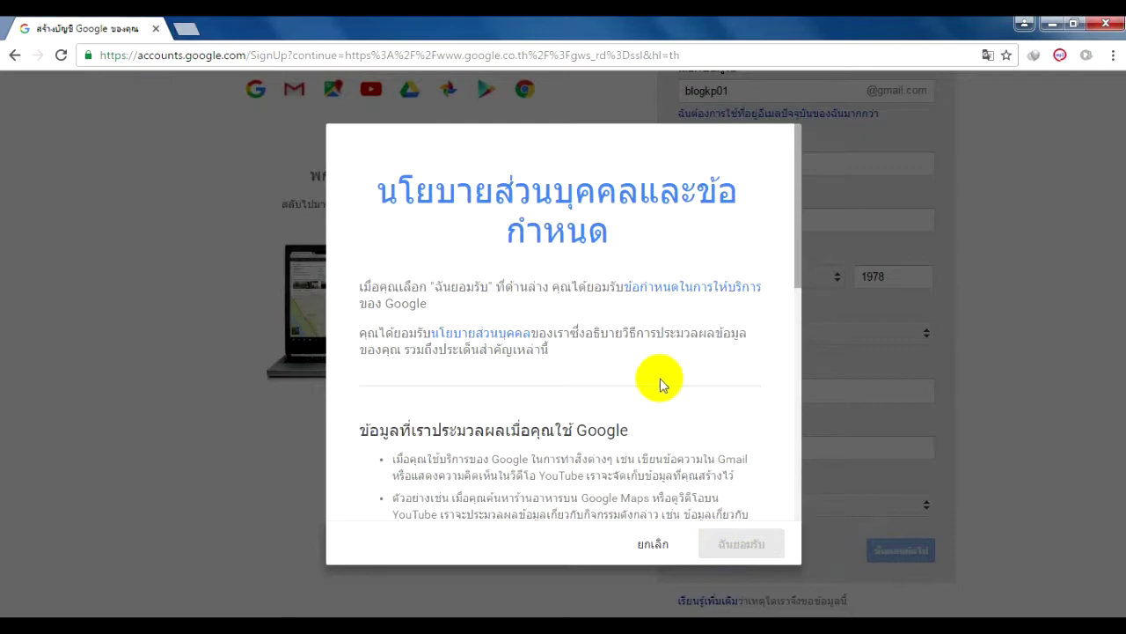
{"action": "scroll", "coordinate": [662, 384], "scroll_direction": "down", "scroll_amount": 3}
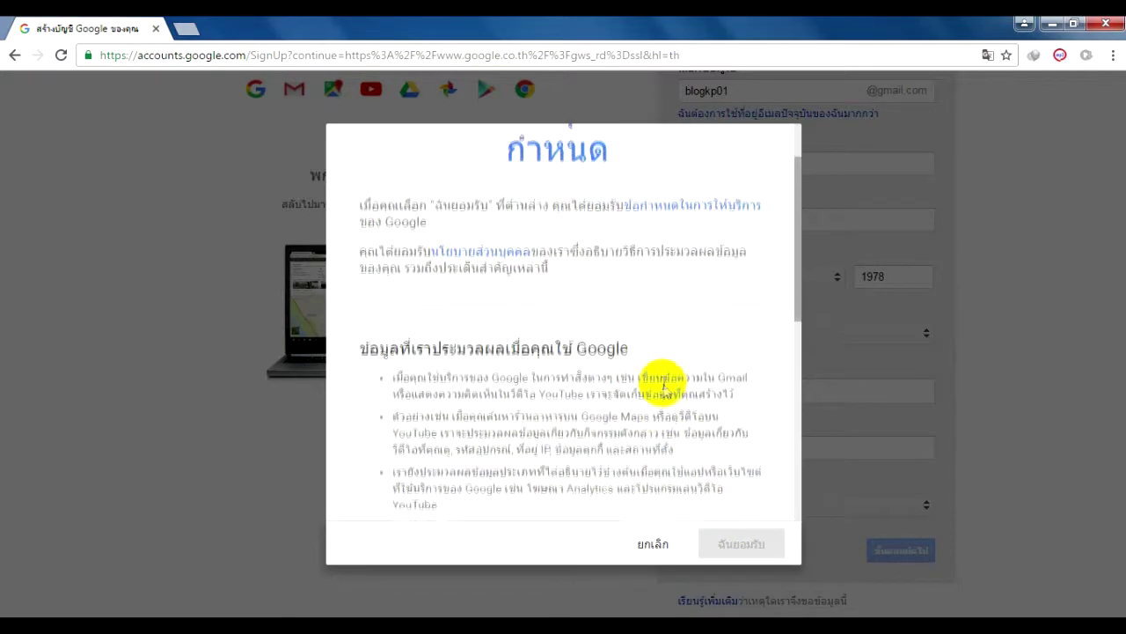
{"action": "scroll", "coordinate": [662, 385], "scroll_direction": "down", "scroll_amount": 4}
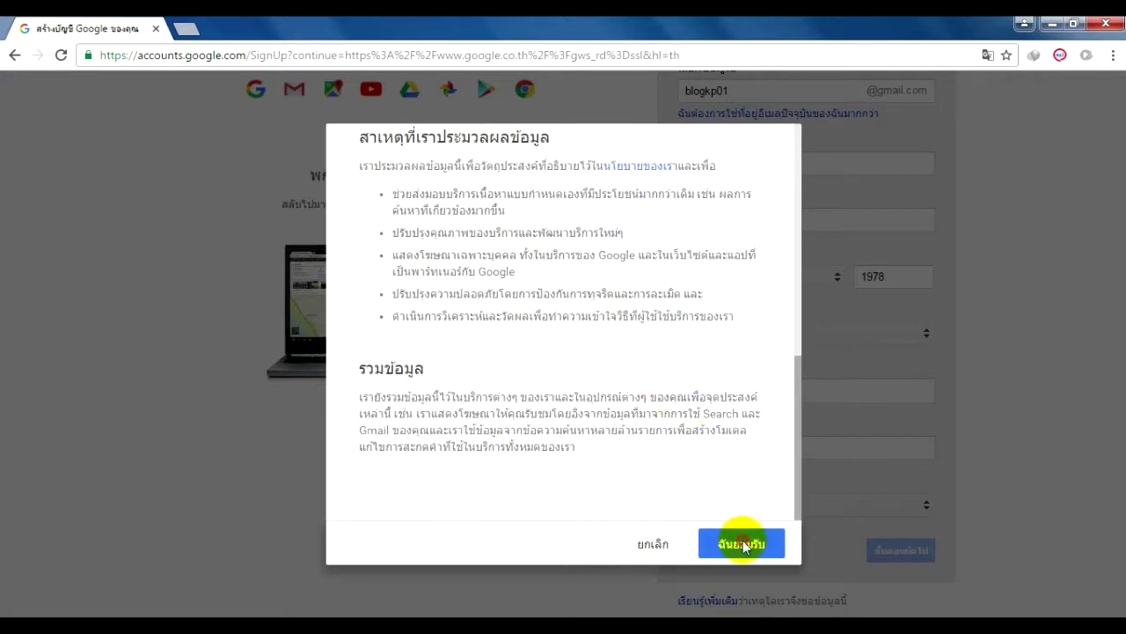
{"action": "left_click", "coordinate": [742, 543]}
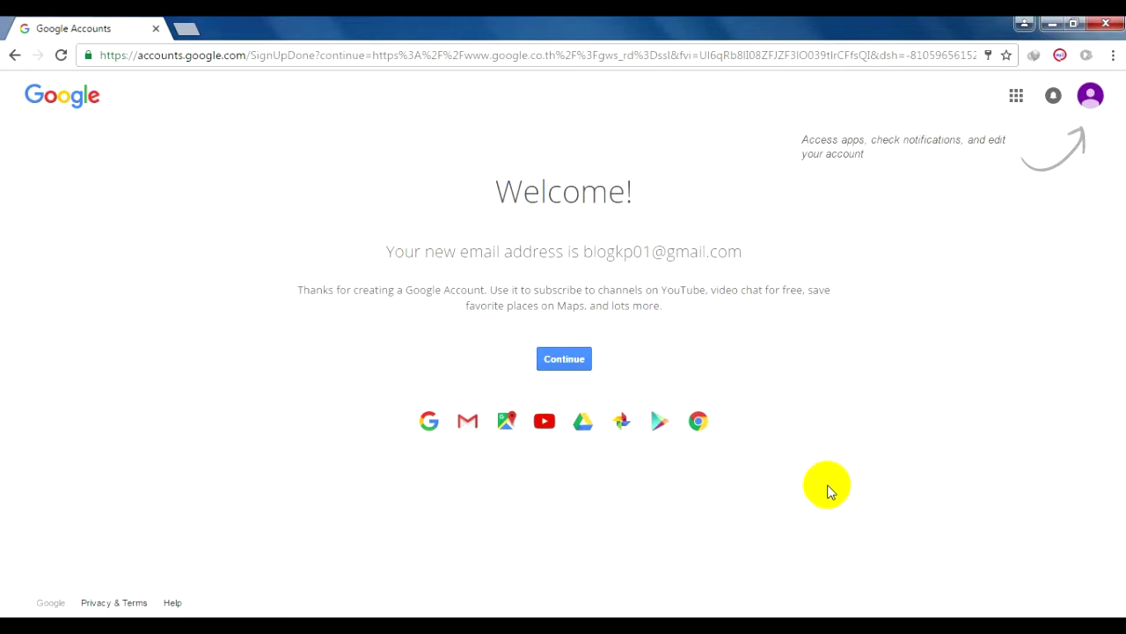
Continue past the welcome page, decline the security check with ไม่เช็ค, and browse the Google apps grid
{"action": "left_click", "coordinate": [559, 360]}
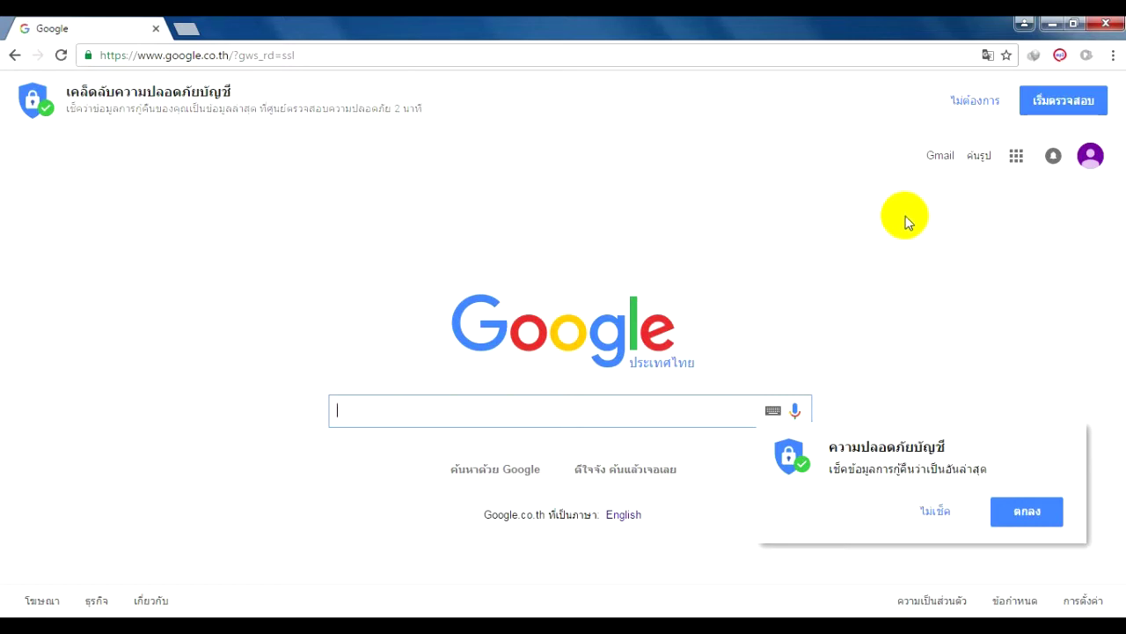
{"action": "left_click", "coordinate": [1016, 163]}
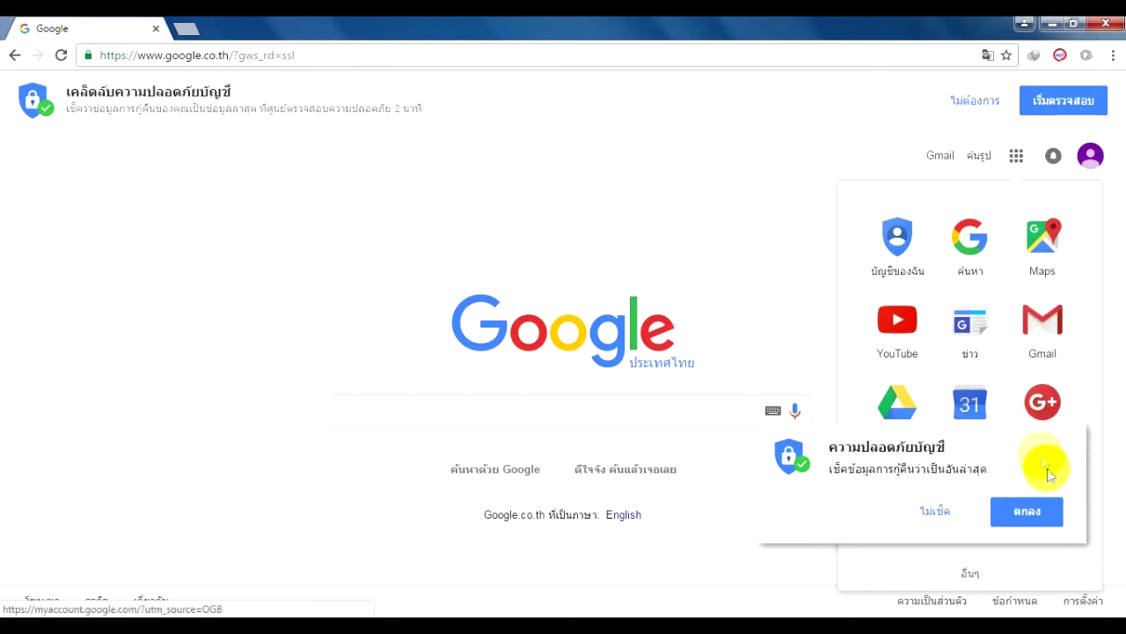
{"action": "left_click", "coordinate": [934, 511]}
{"action": "left_click", "coordinate": [1019, 168]}
{"action": "left_click", "coordinate": [1018, 167]}
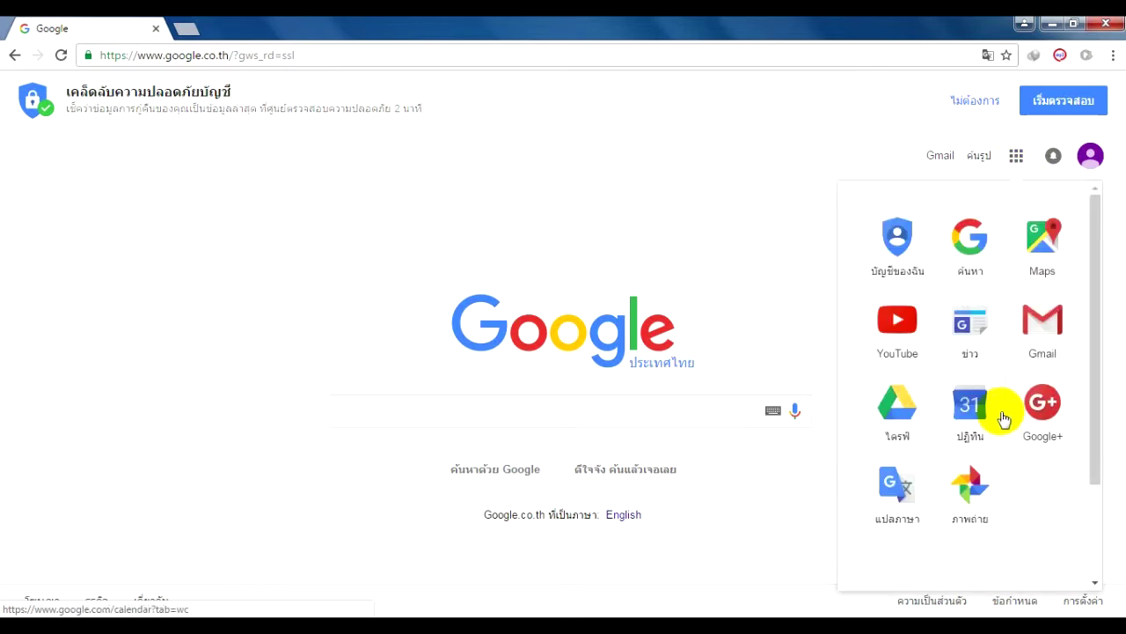
{"action": "scroll", "coordinate": [1007, 419], "scroll_direction": "down", "scroll_amount": 1}
{"action": "scroll", "coordinate": [1004, 411], "scroll_direction": "up", "scroll_amount": 3}
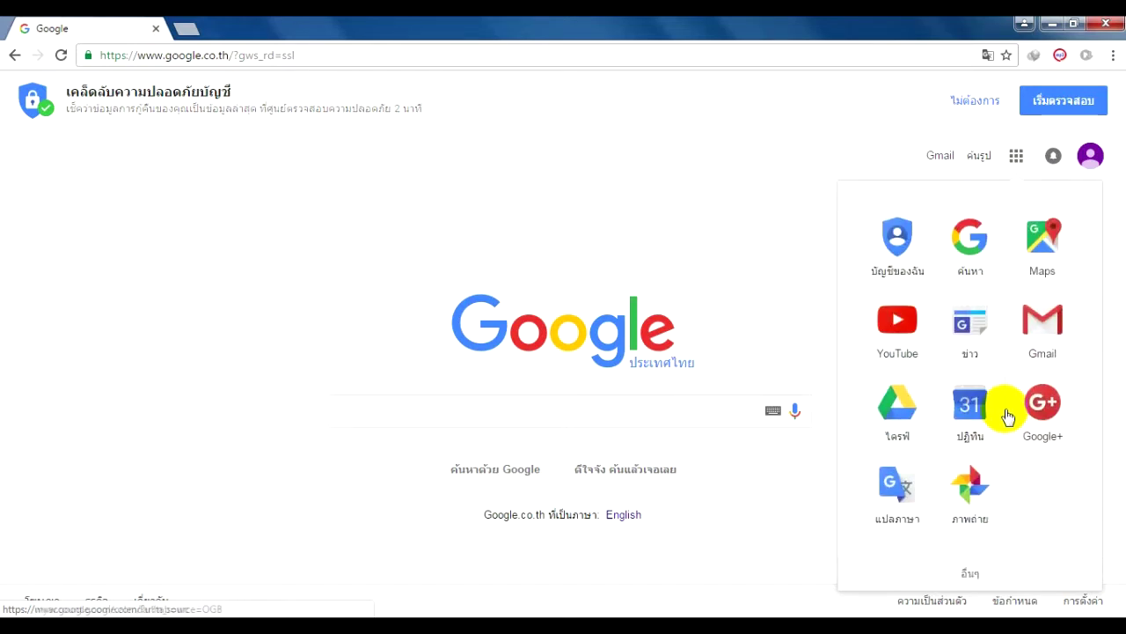
{"action": "left_click", "coordinate": [1016, 158]}
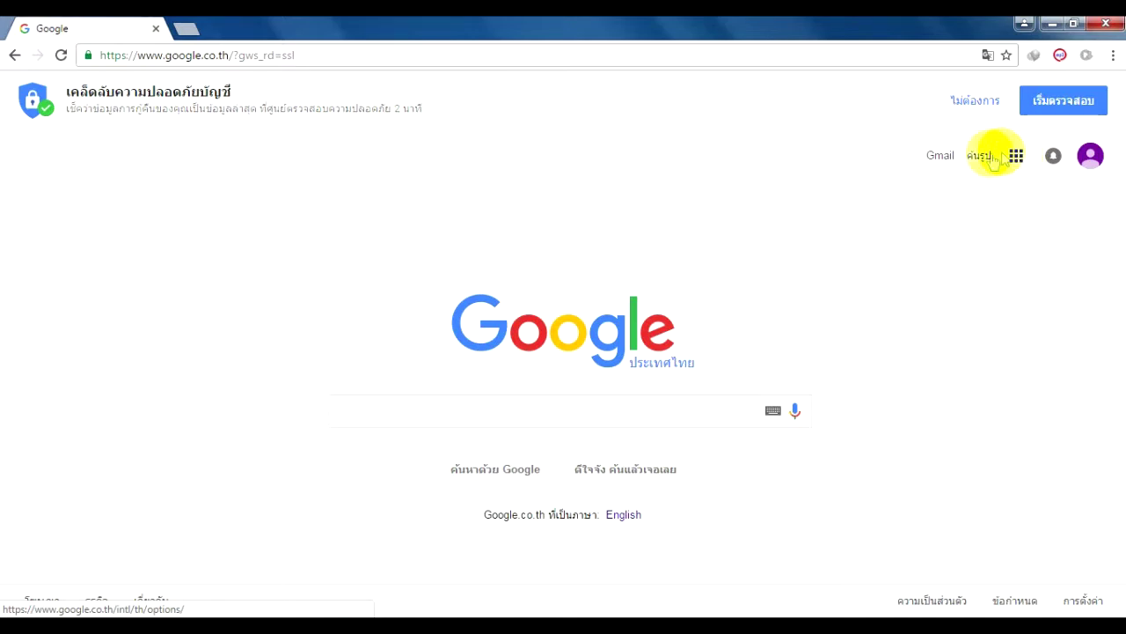
Open Gmail from the apps grid and close the welcome message and tour
{"action": "left_click", "coordinate": [940, 159]}
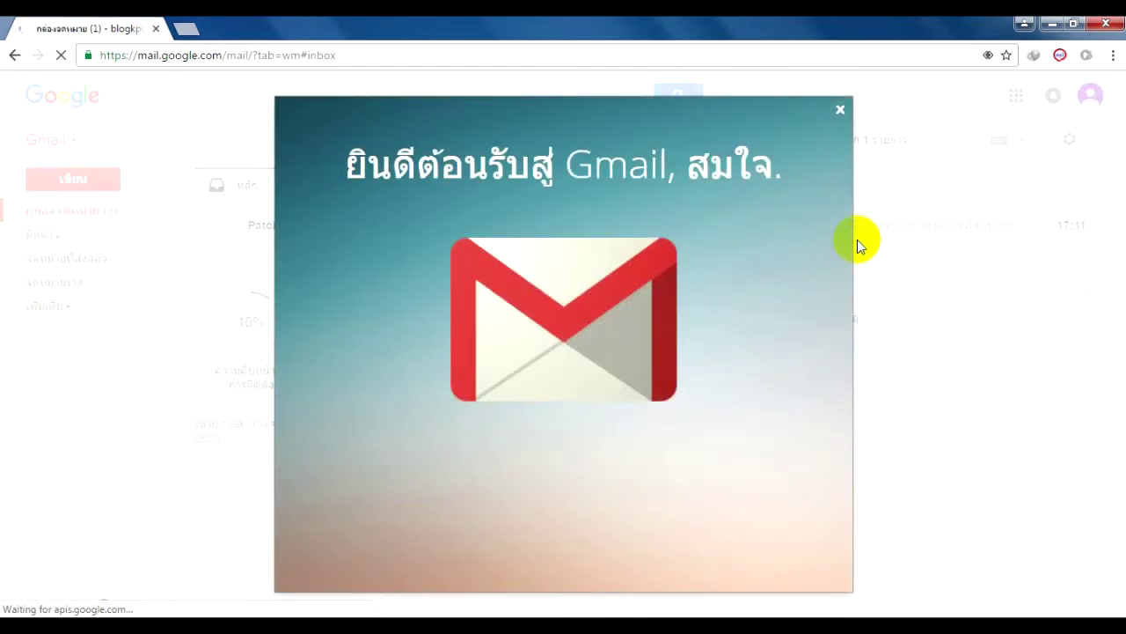
{"action": "left_click", "coordinate": [840, 111]}
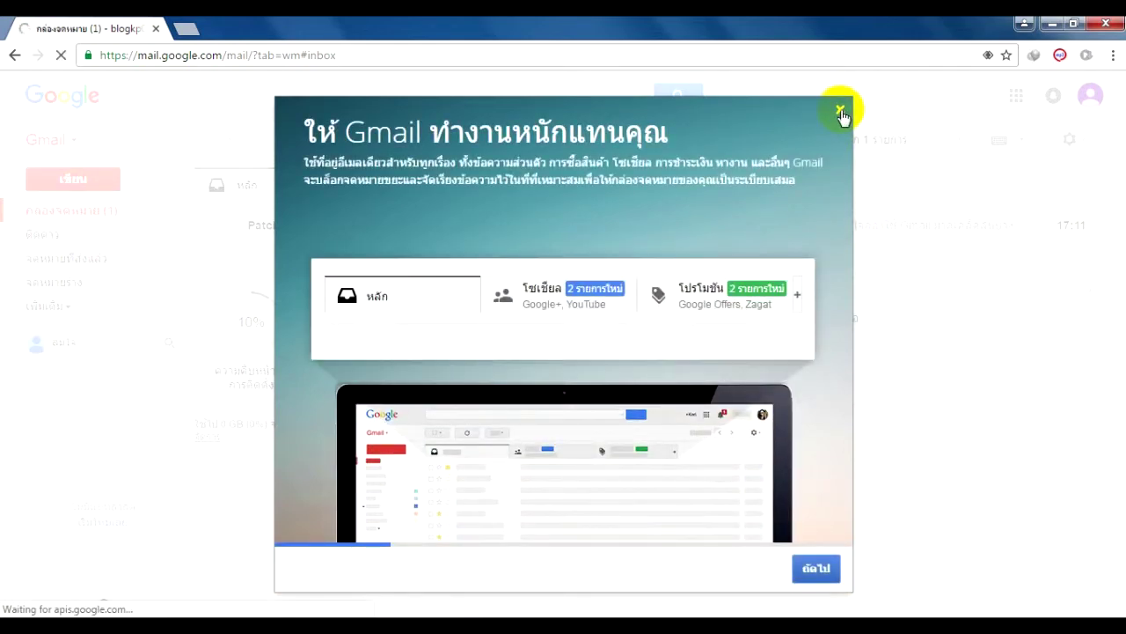
{"action": "left_click", "coordinate": [840, 111]}
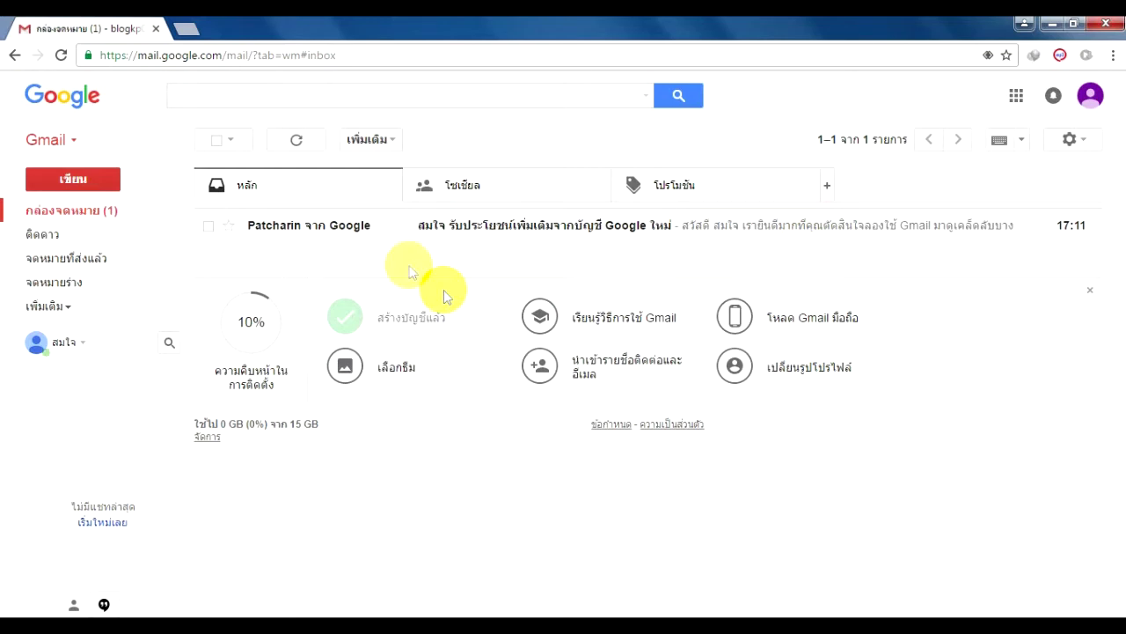
Open Google's welcome email in the new inbox
{"action": "left_click", "coordinate": [343, 230]}
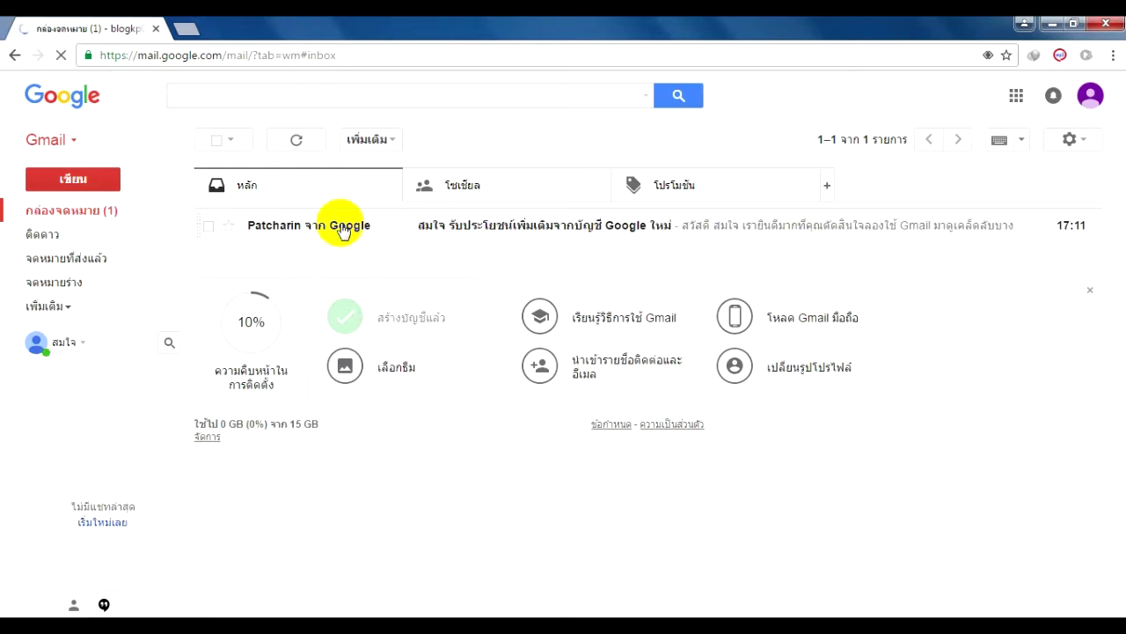
{"action": "mouse_move", "coordinate": [344, 231]}
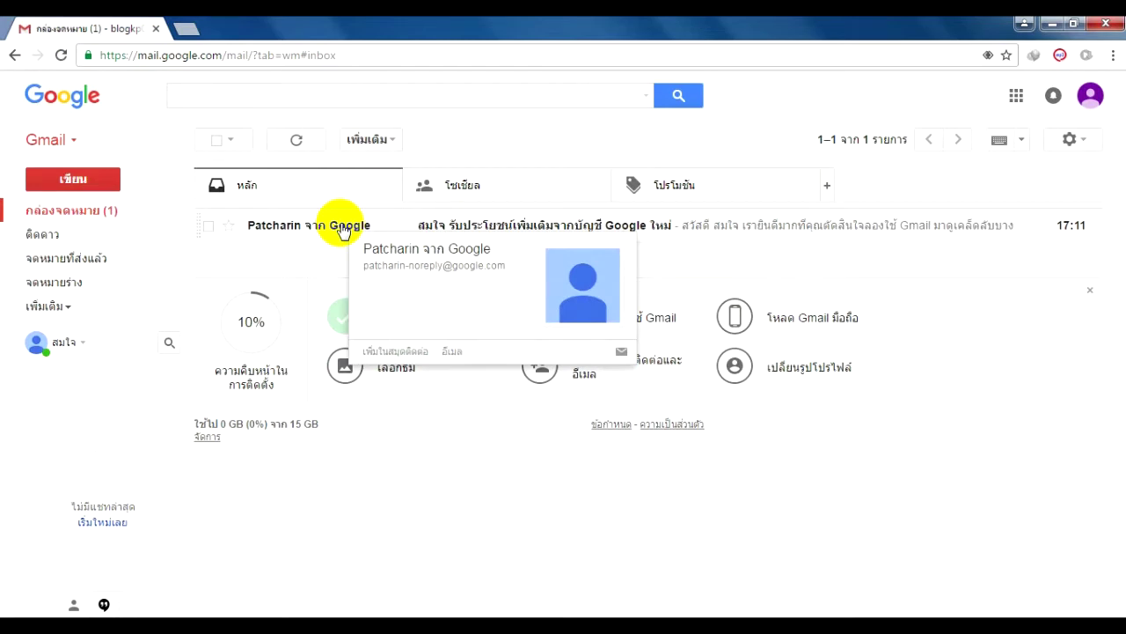
{"action": "left_click", "coordinate": [267, 230]}
{"action": "double_click", "coordinate": [265, 220]}
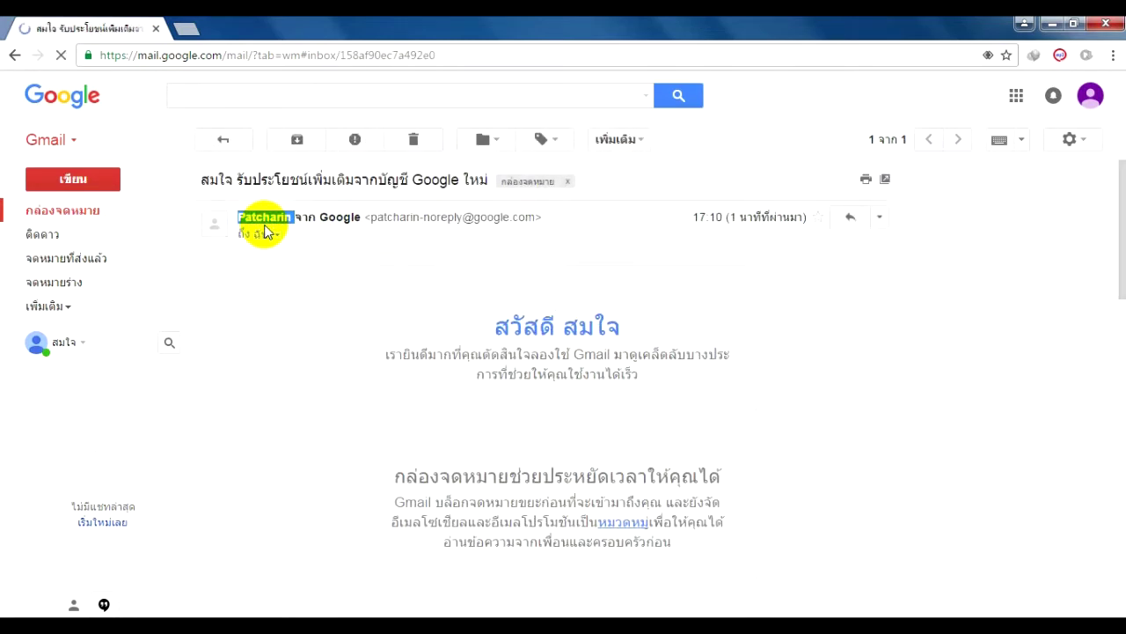